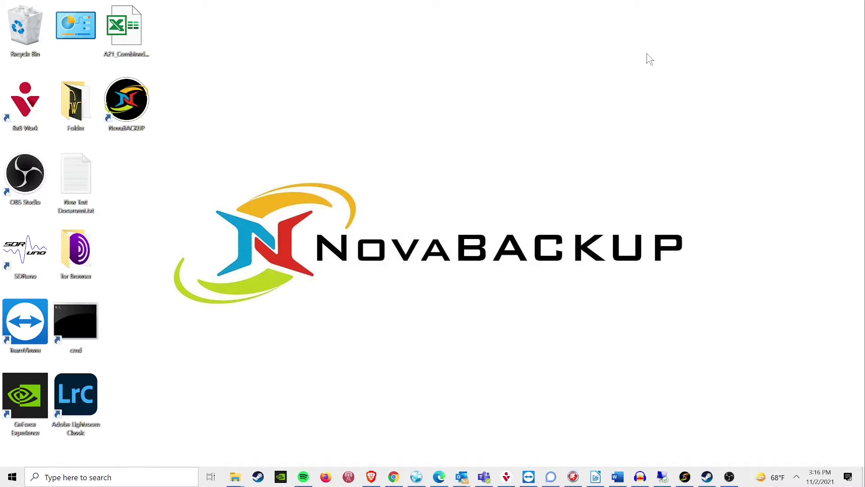
Step: Start a new network device named 'Test Image Backup' with path \\192.168.2.141\timshare\images
{"action": "left_click", "coordinate": [685, 479]}
{"action": "left_click", "coordinate": [333, 60]}
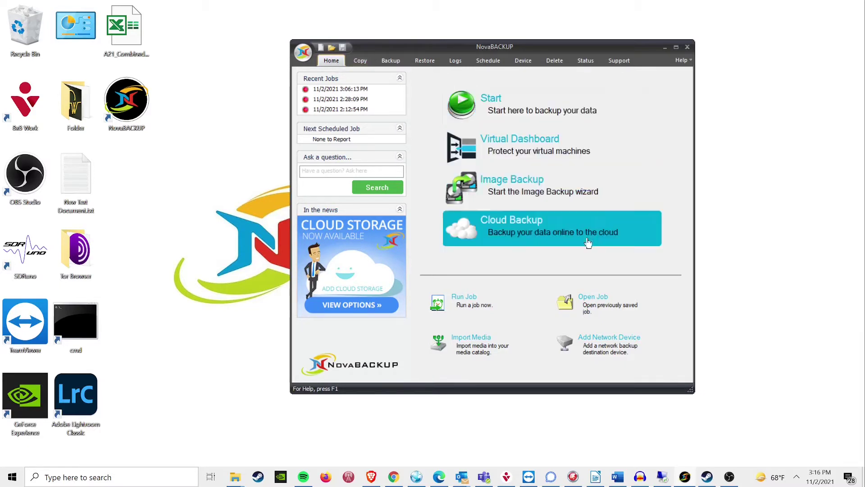
{"action": "left_click", "coordinate": [623, 344]}
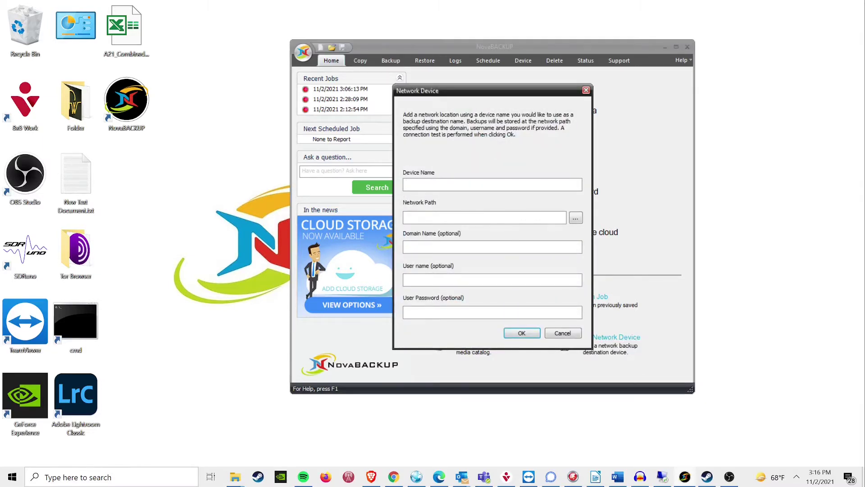
{"action": "type", "text": "Test ZImage"}
{"action": "key", "text": "BackSpace"}
{"action": "key", "text": "BackSpace"}
{"action": "key", "text": "BackSpace"}
{"action": "key", "text": "BackSpace"}
{"action": "key", "text": "BackSpace"}
{"action": "key", "text": "BackSpace"}
{"action": "key", "text": "BackSpace"}
{"action": "type", "text": "Image Backup"}
{"action": "key", "text": "Tab"}
{"action": "type", "text": "\\192.168.2.141\\"}
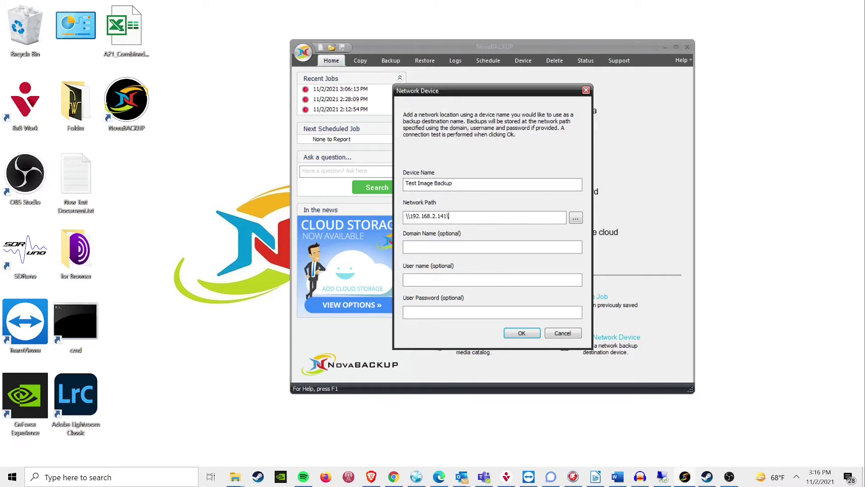
{"action": "type", "text": "timshare\\images"}
Step: Enter the NAS account user name and pasted password, then save the network device
{"action": "key", "text": "Tab"}
{"action": "key", "text": "Tab"}
{"action": "key", "text": "Tab"}
{"action": "key", "text": "ctrl+v"}
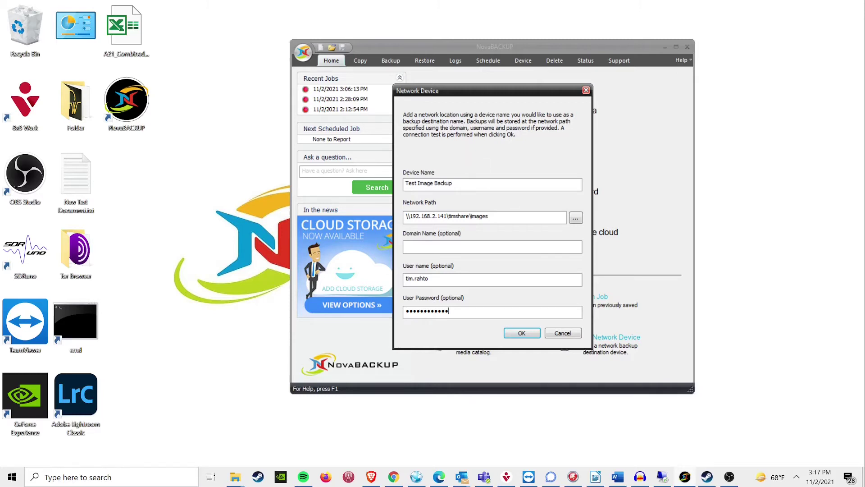
{"action": "left_click_drag", "start_coordinate": [408, 216], "coordinate": [448, 216]}
{"action": "left_click", "coordinate": [449, 216]}
{"action": "left_click", "coordinate": [527, 333]}
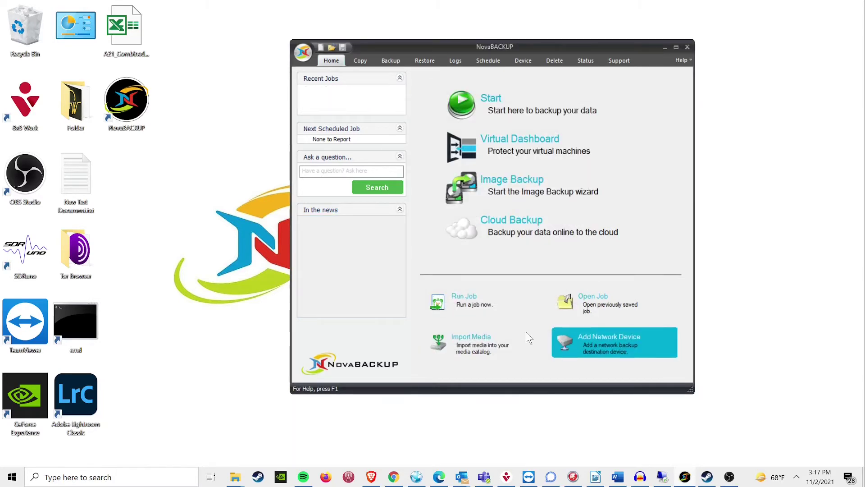
Step: In the Image Backup wizard, keep the Full backup type and select Disk 1 with all partitions
{"action": "left_click", "coordinate": [513, 189]}
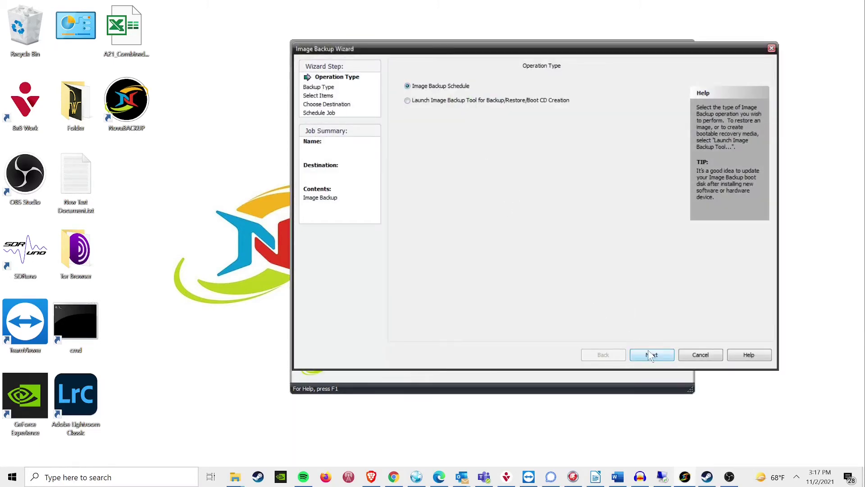
{"action": "left_click", "coordinate": [651, 356]}
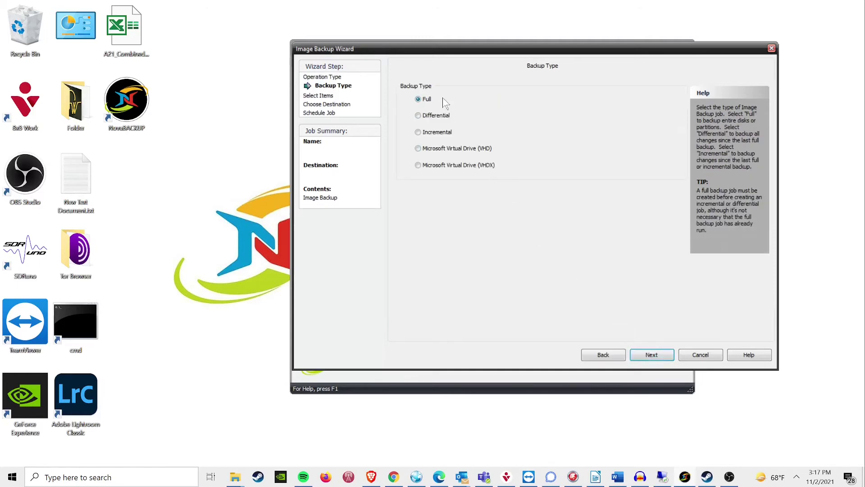
{"action": "left_click", "coordinate": [658, 352]}
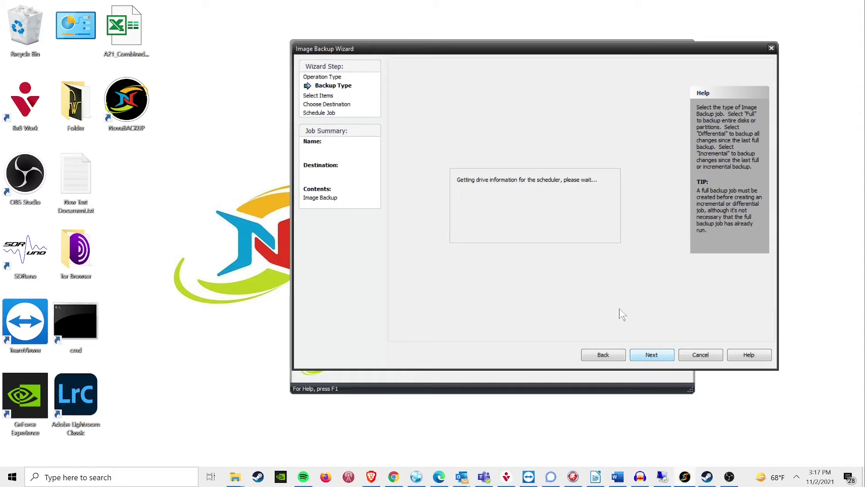
{"action": "left_click", "coordinate": [410, 119]}
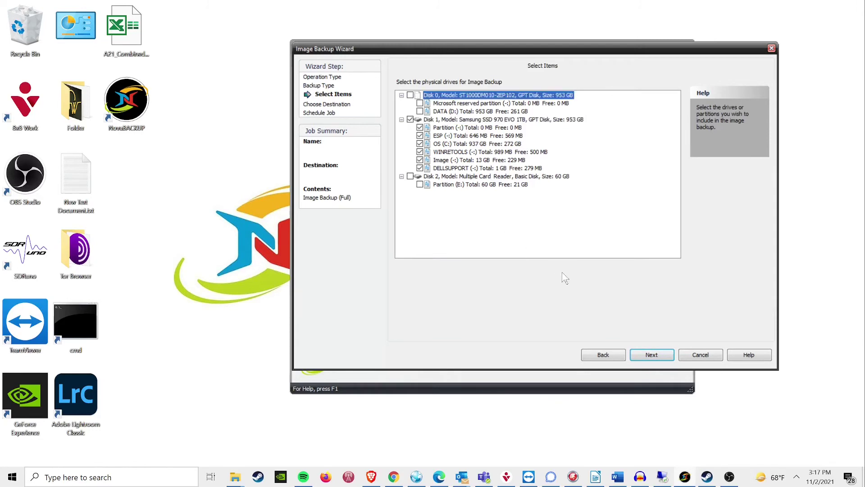
{"action": "left_click", "coordinate": [653, 355]}
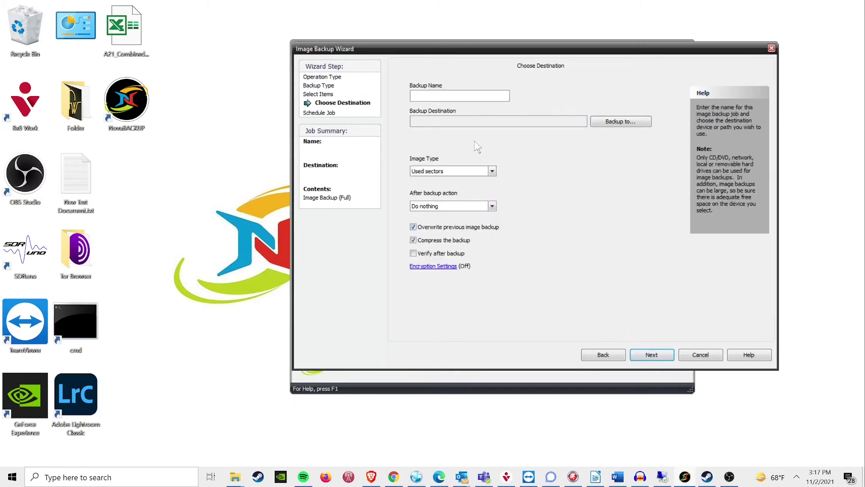
Step: Target the Test Image Backup device, name the job 'Drive Image Demo', and turn off compression
{"action": "left_click", "coordinate": [605, 121]}
{"action": "left_click", "coordinate": [446, 177]}
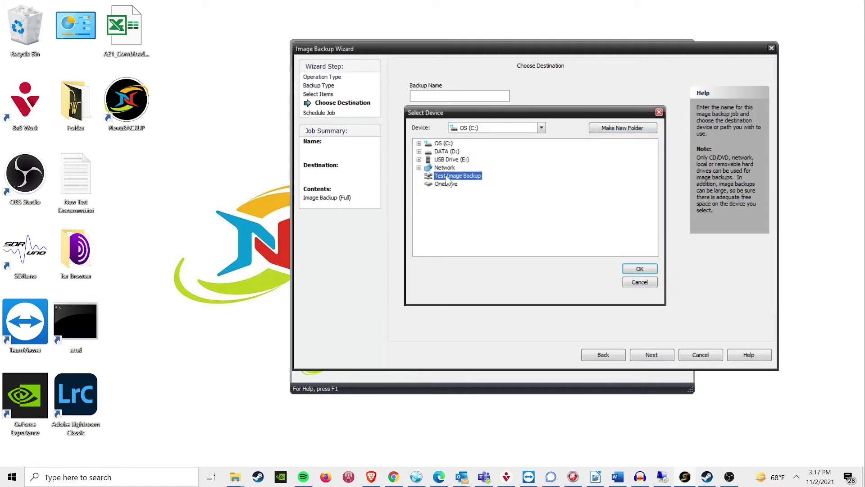
{"action": "left_click", "coordinate": [640, 269]}
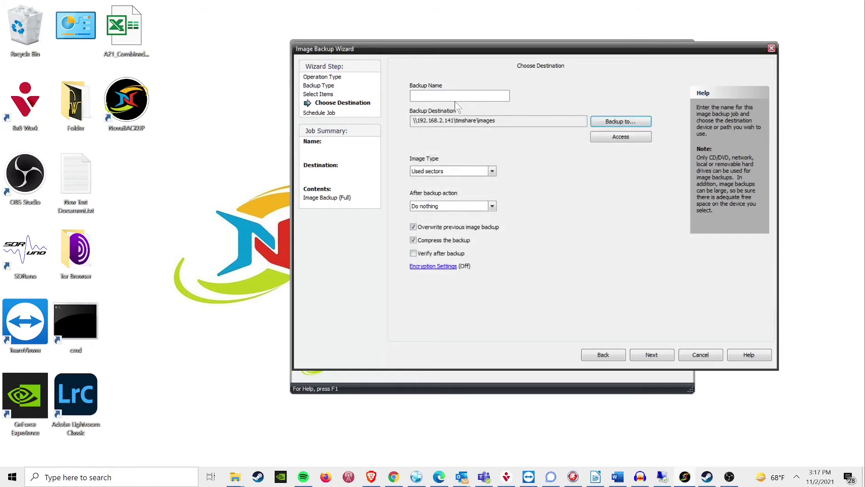
{"action": "type", "text": "Drive Image Demo"}
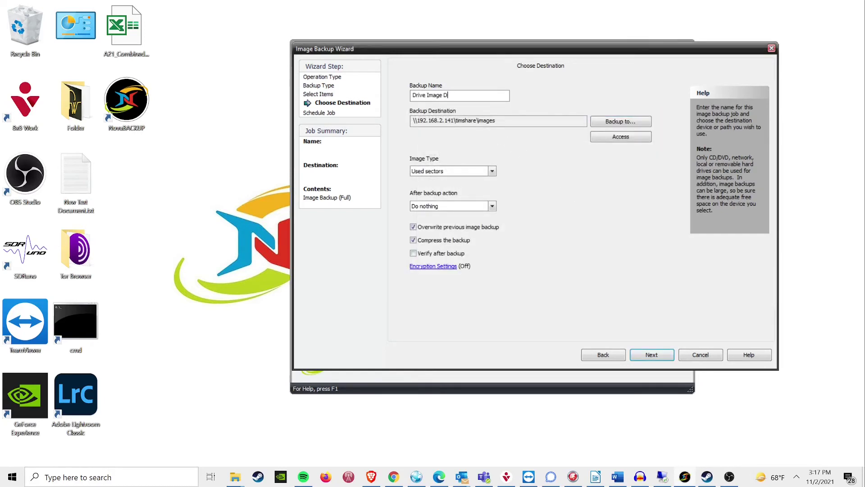
{"action": "left_click", "coordinate": [413, 240]}
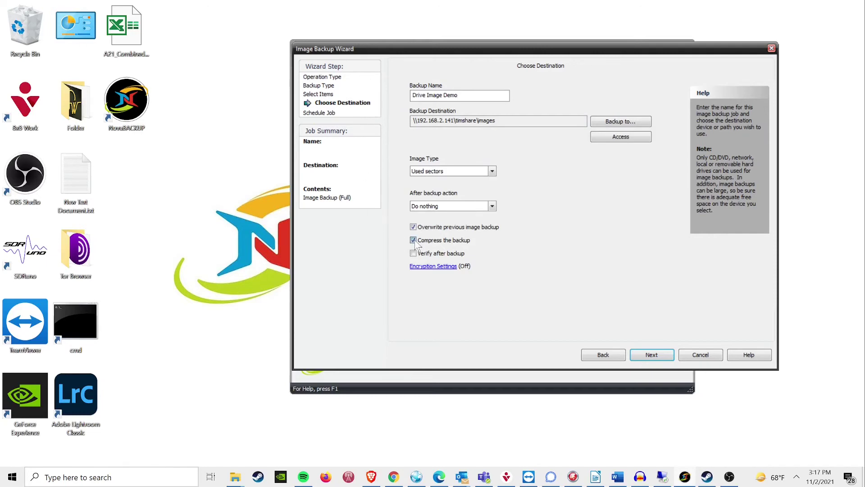
Step: Schedule a one-time run for 11/2/2021 4:17:21 PM as a specific user with verified password
{"action": "left_click", "coordinate": [648, 356]}
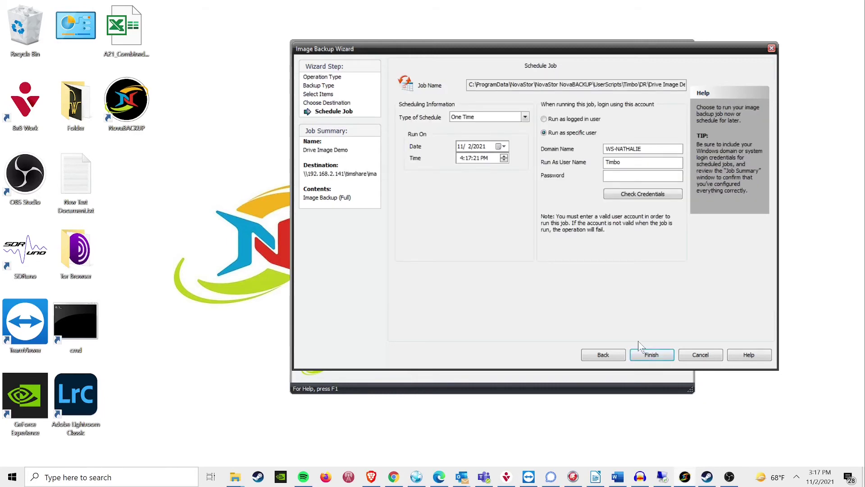
{"action": "left_click", "coordinate": [545, 120]}
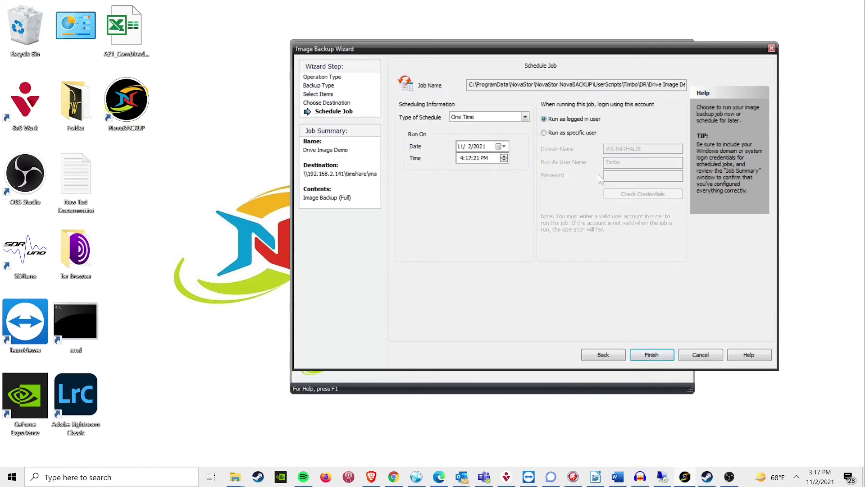
{"action": "left_click", "coordinate": [544, 133]}
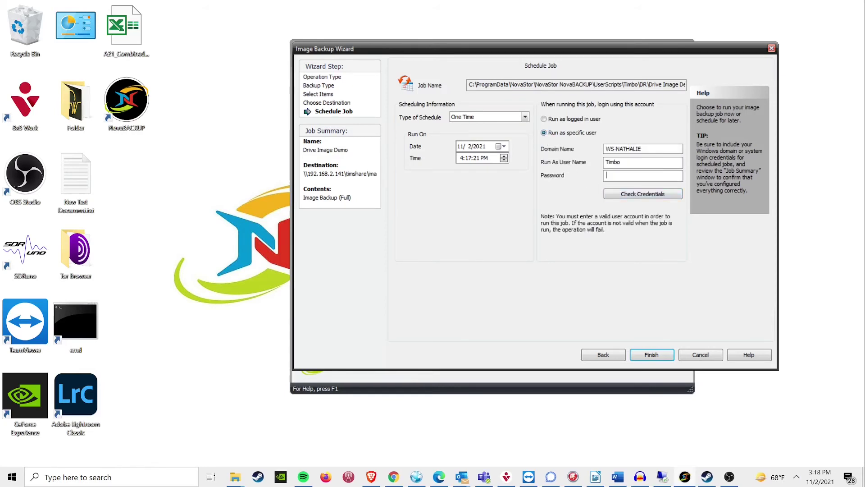
{"action": "type", "text": "******"}
{"action": "left_click", "coordinate": [640, 197]}
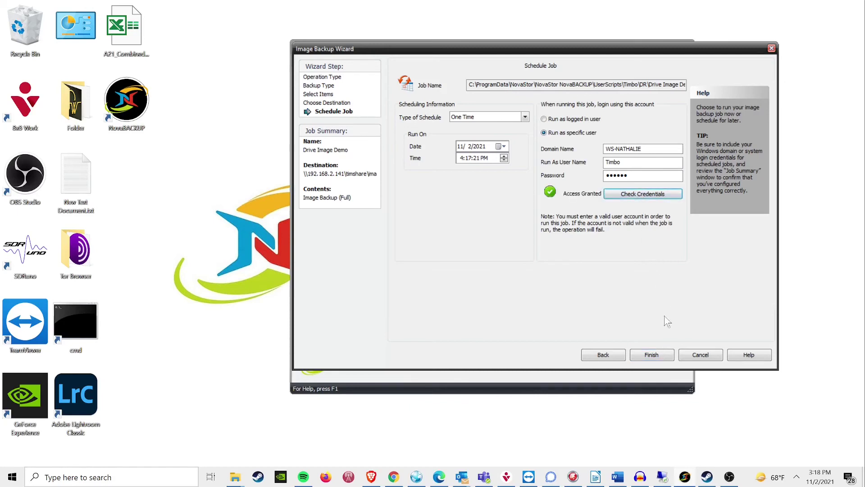
{"action": "left_click", "coordinate": [665, 353]}
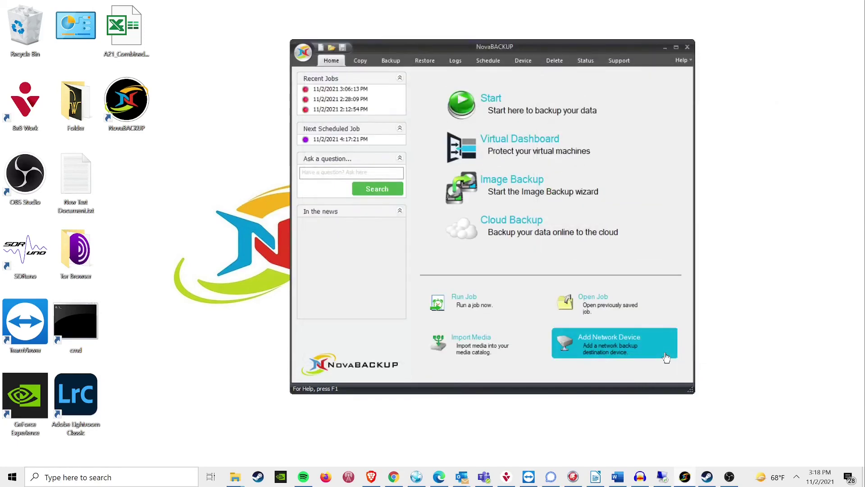
Step: Run the Drive Image Demo job immediately from the Schedule list and confirm
{"action": "left_click", "coordinate": [492, 61]}
{"action": "right_click", "coordinate": [364, 96]}
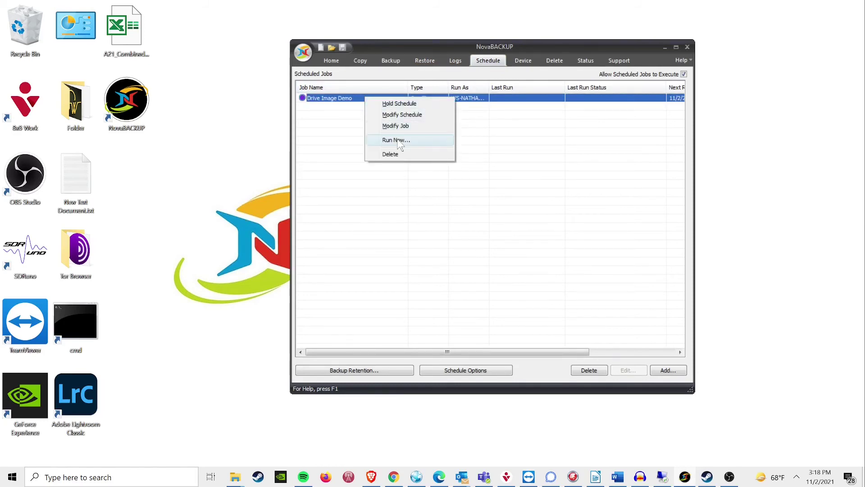
{"action": "left_click", "coordinate": [397, 140]}
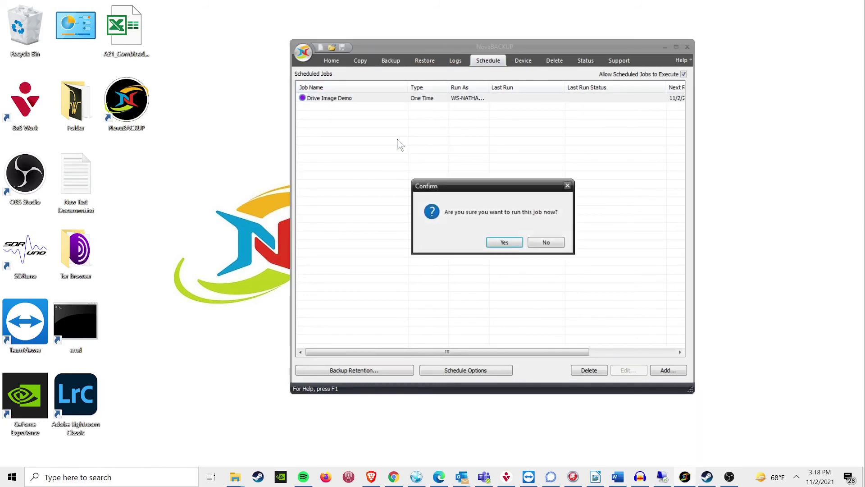
{"action": "left_click", "coordinate": [505, 242]}
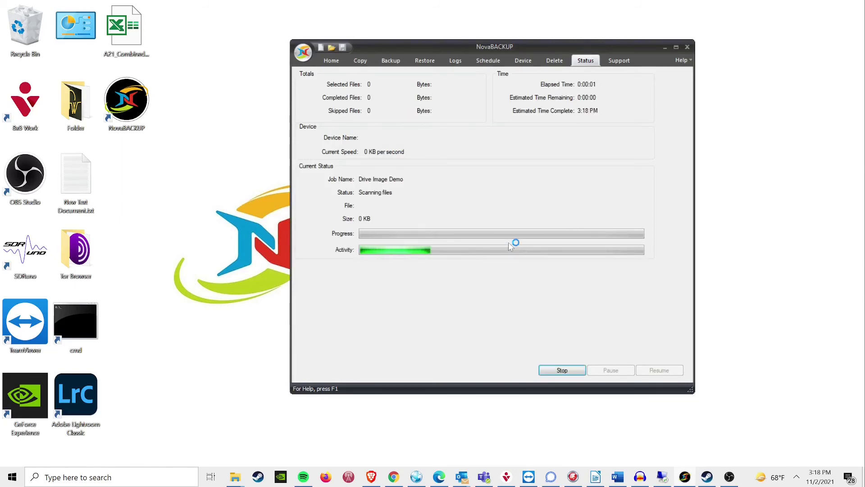